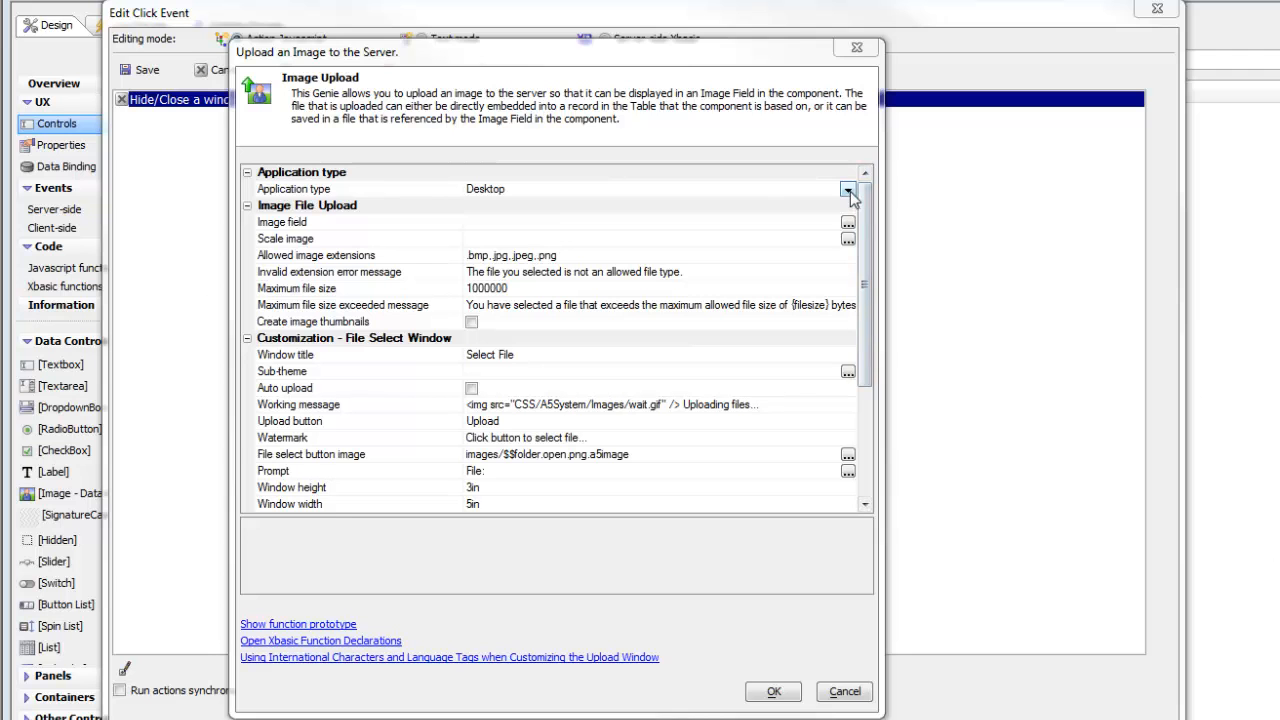
Set the image upload's application type to Mobile and its mobile capture method to HTML5
left_click(848, 190)
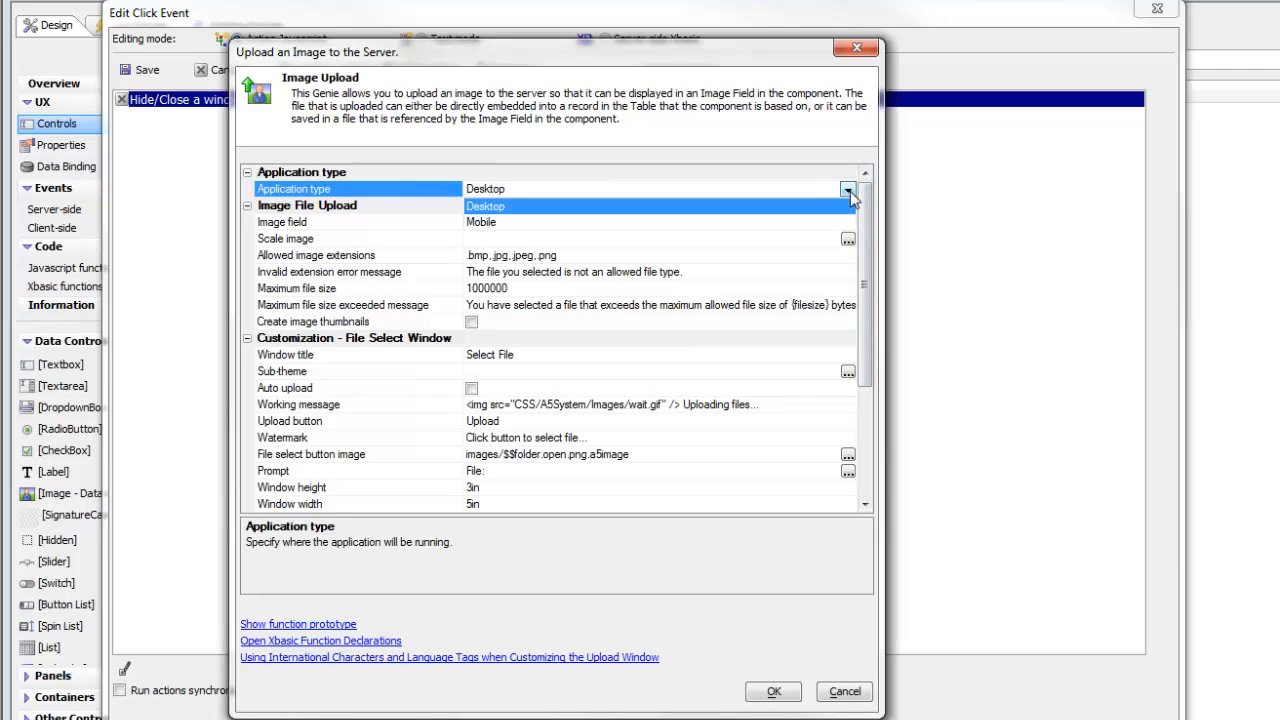
left_click(485, 222)
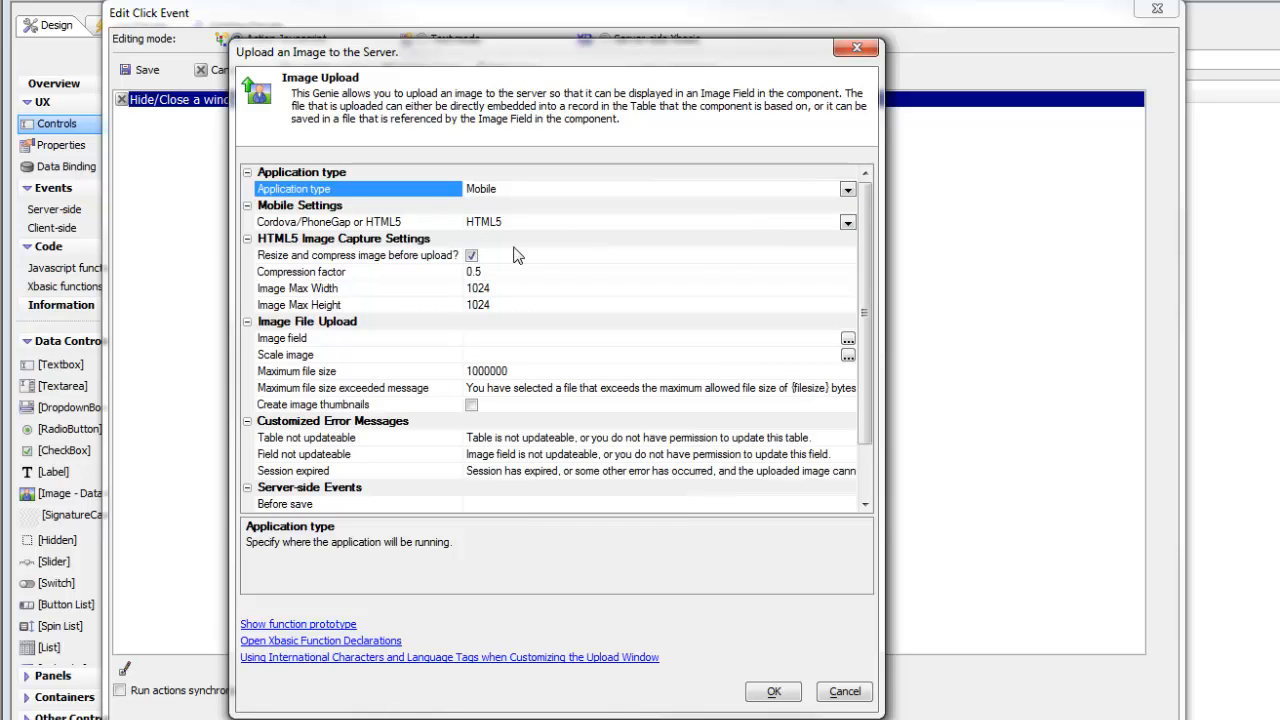
left_click(848, 223)
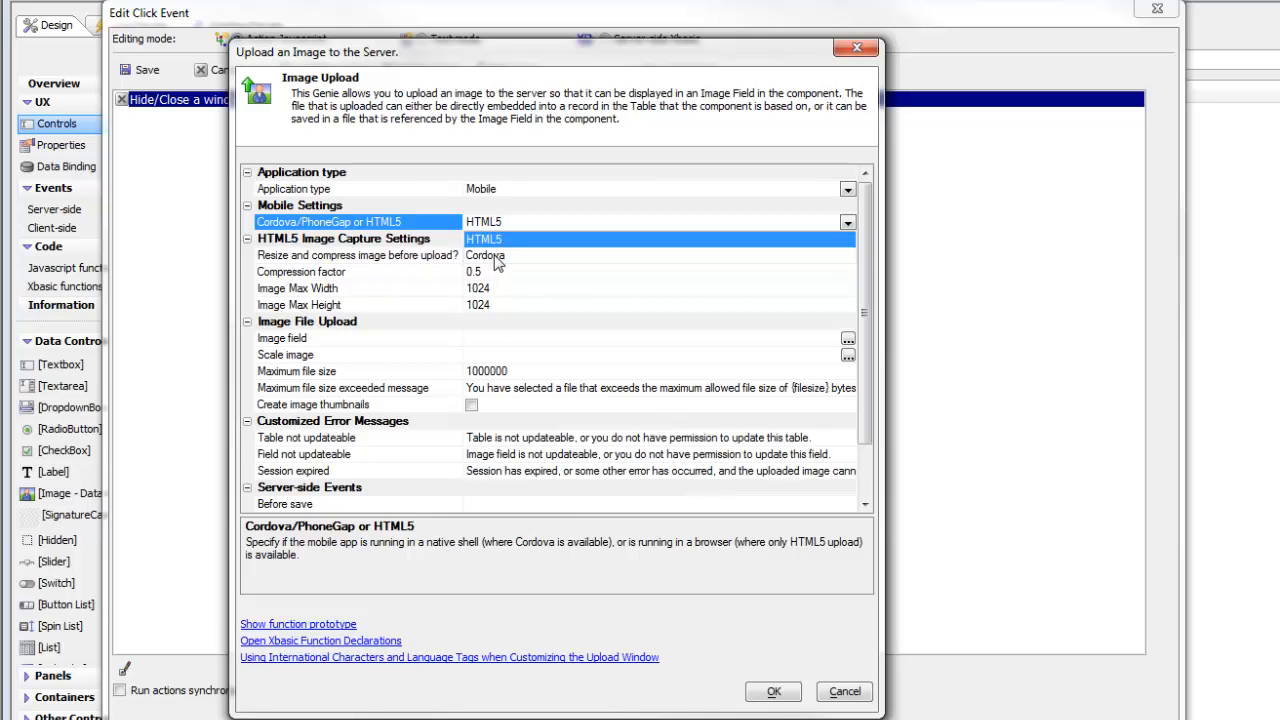
left_click(487, 243)
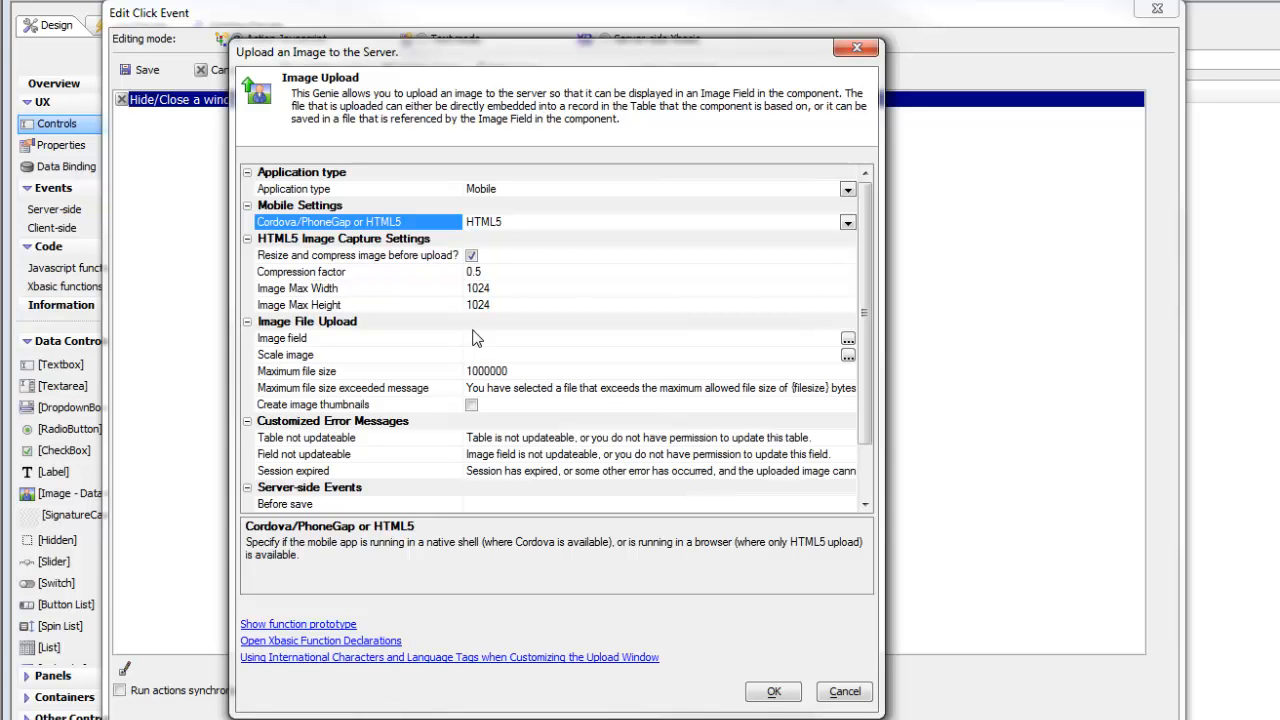
Choose Image (B) as the target image field for the uploaded image
left_click(848, 341)
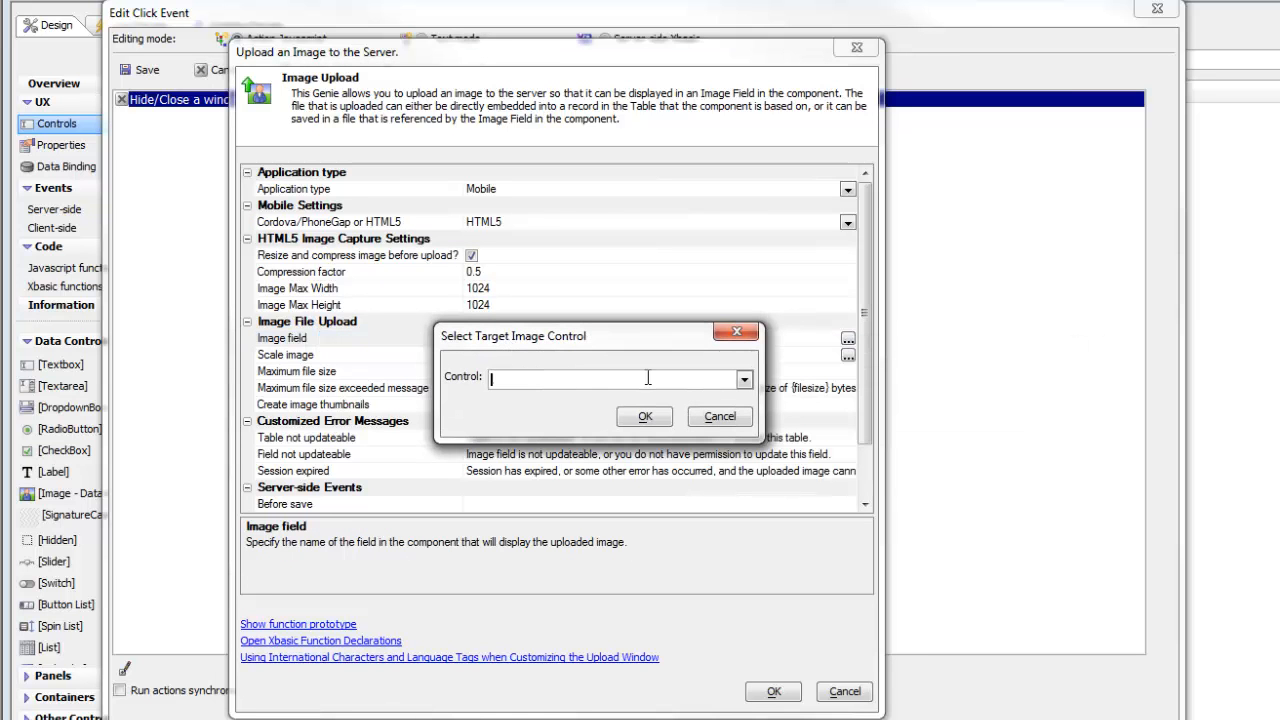
left_click(745, 379)
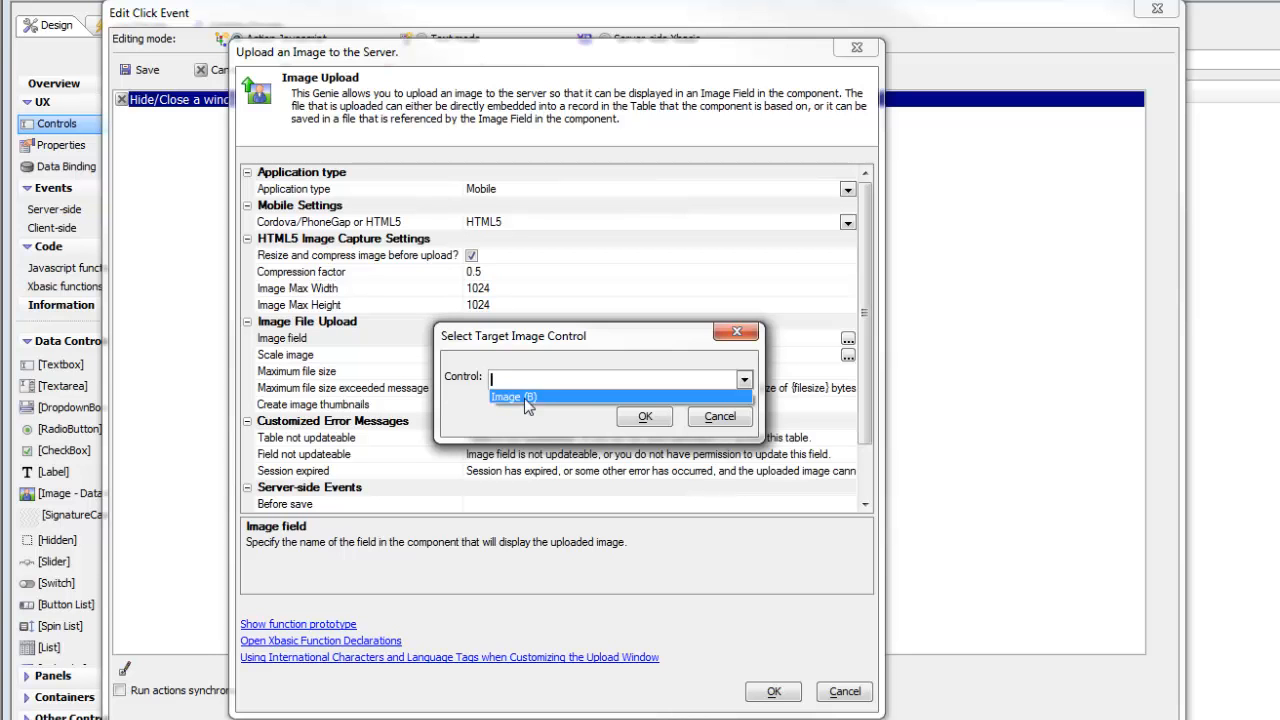
left_click(646, 418)
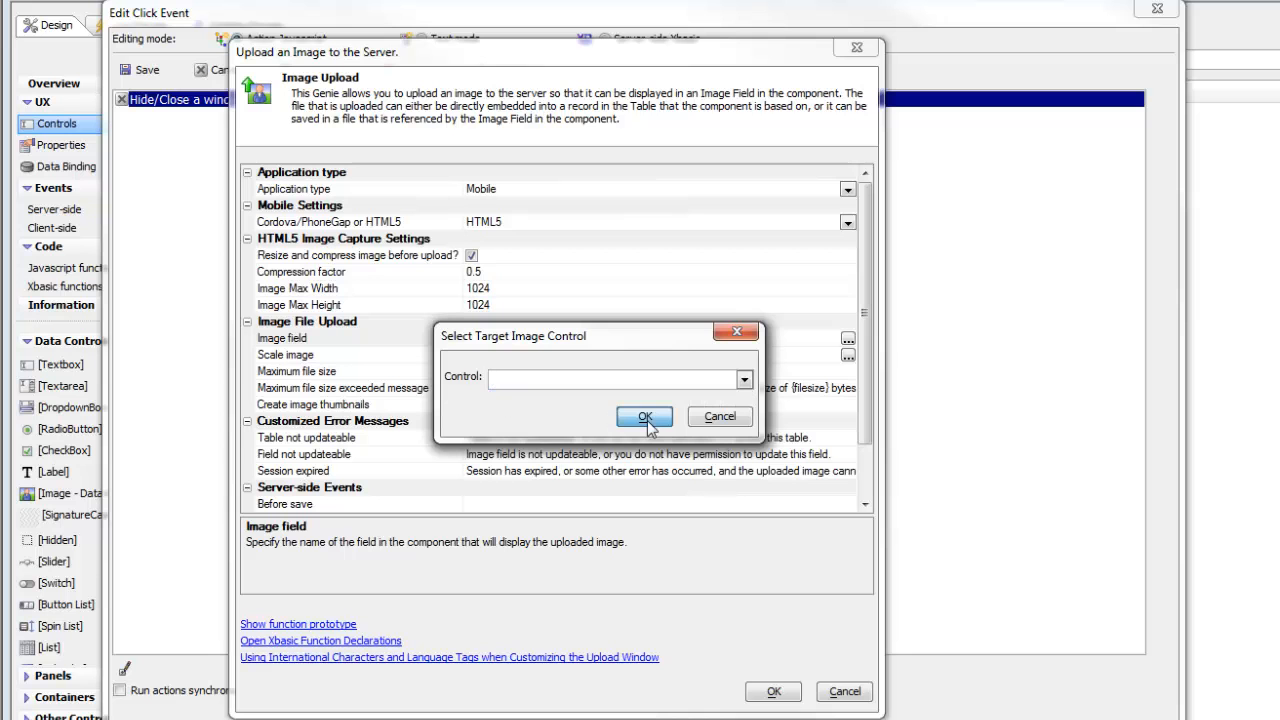
left_click(744, 380)
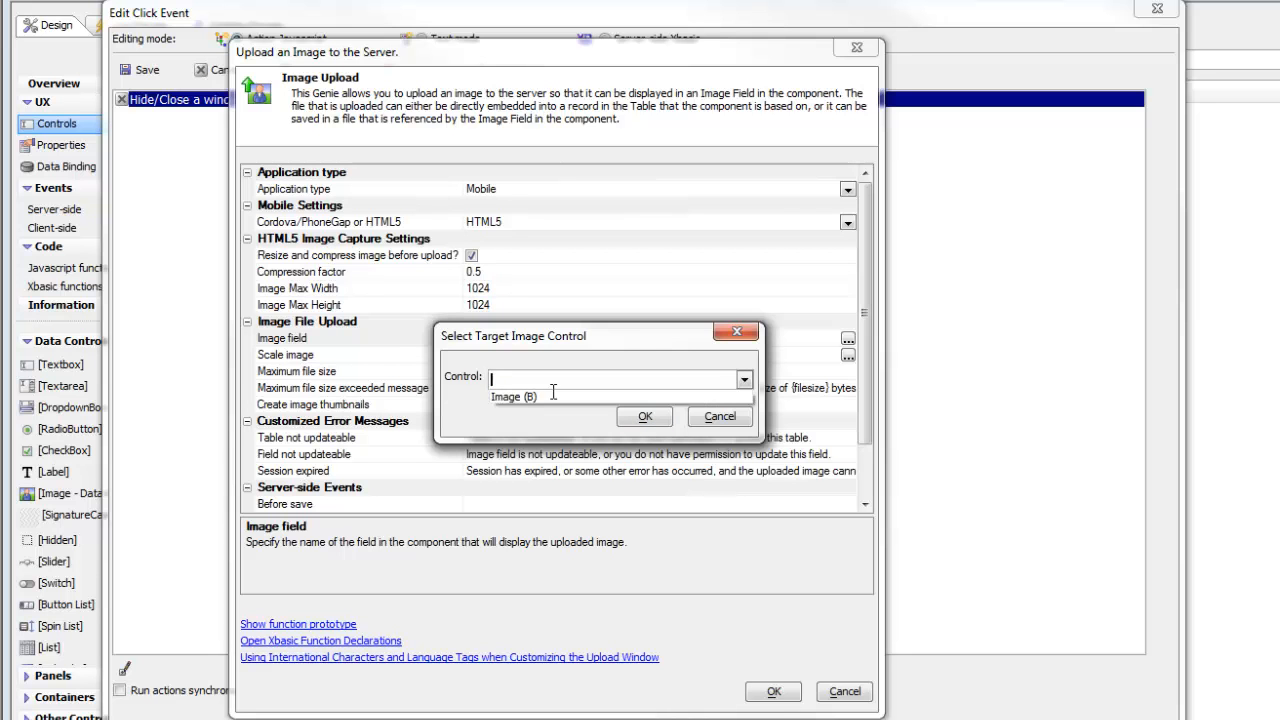
left_click(550, 397)
left_click(646, 418)
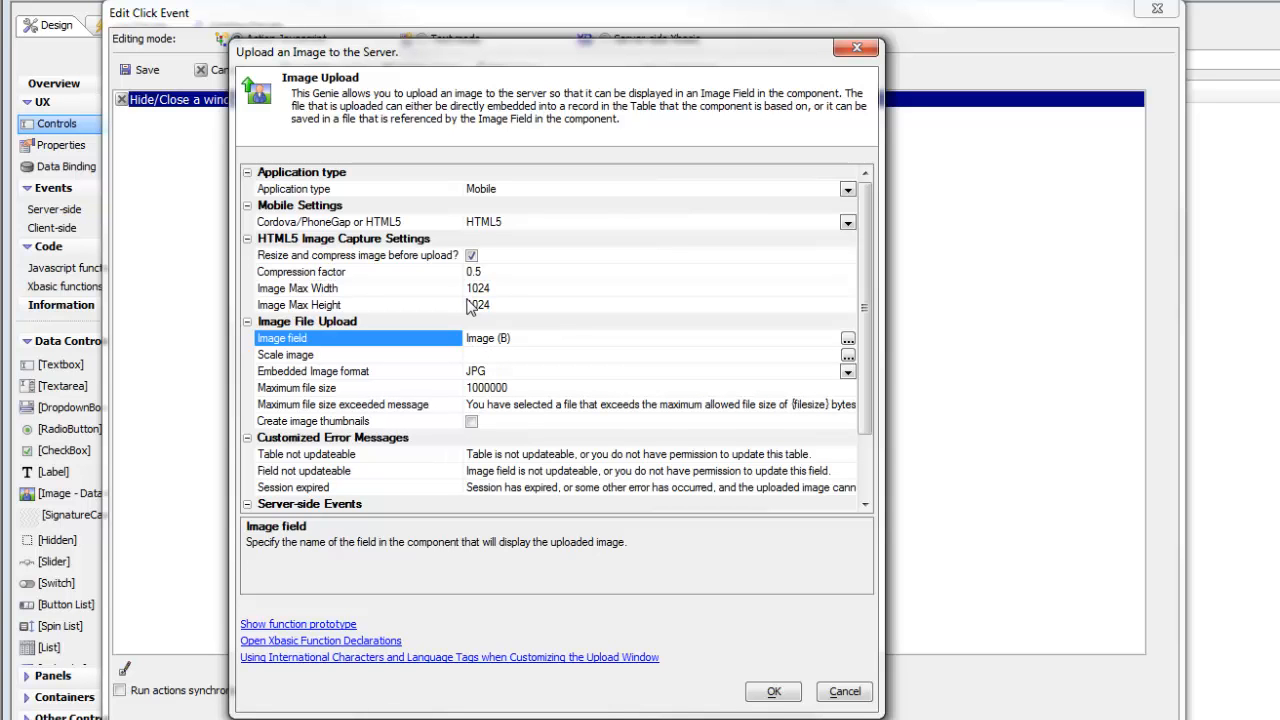
Enable image thumbnails and add a thumbnail scaled proportionally to a maximum dimension of 40 pixels
left_click(471, 422)
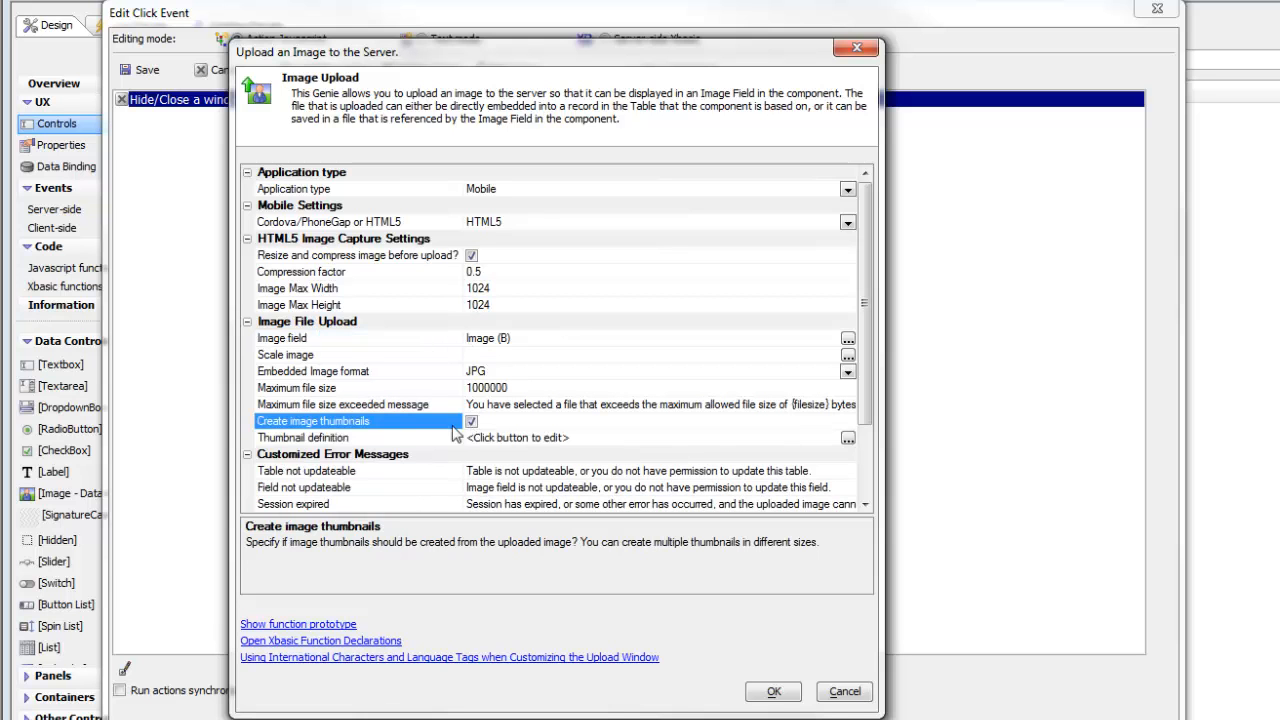
left_click(847, 439)
left_click_drag(680, 212, 333, 92)
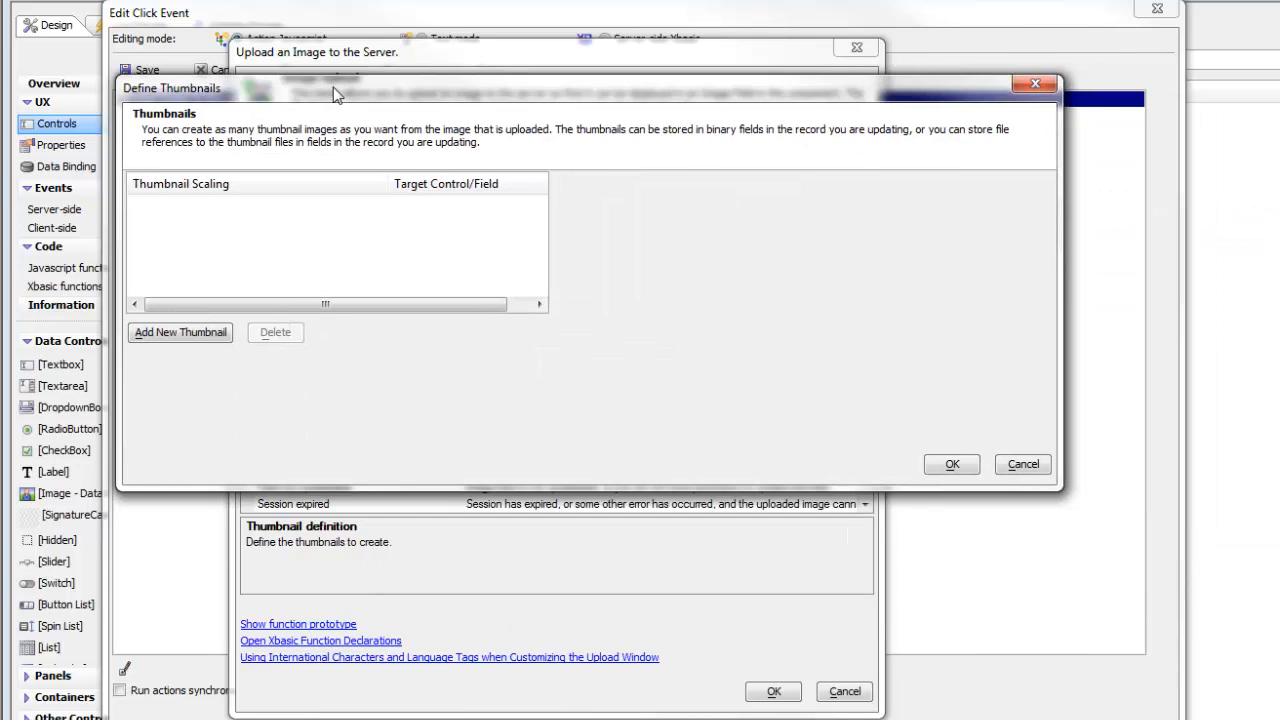
left_click(180, 332)
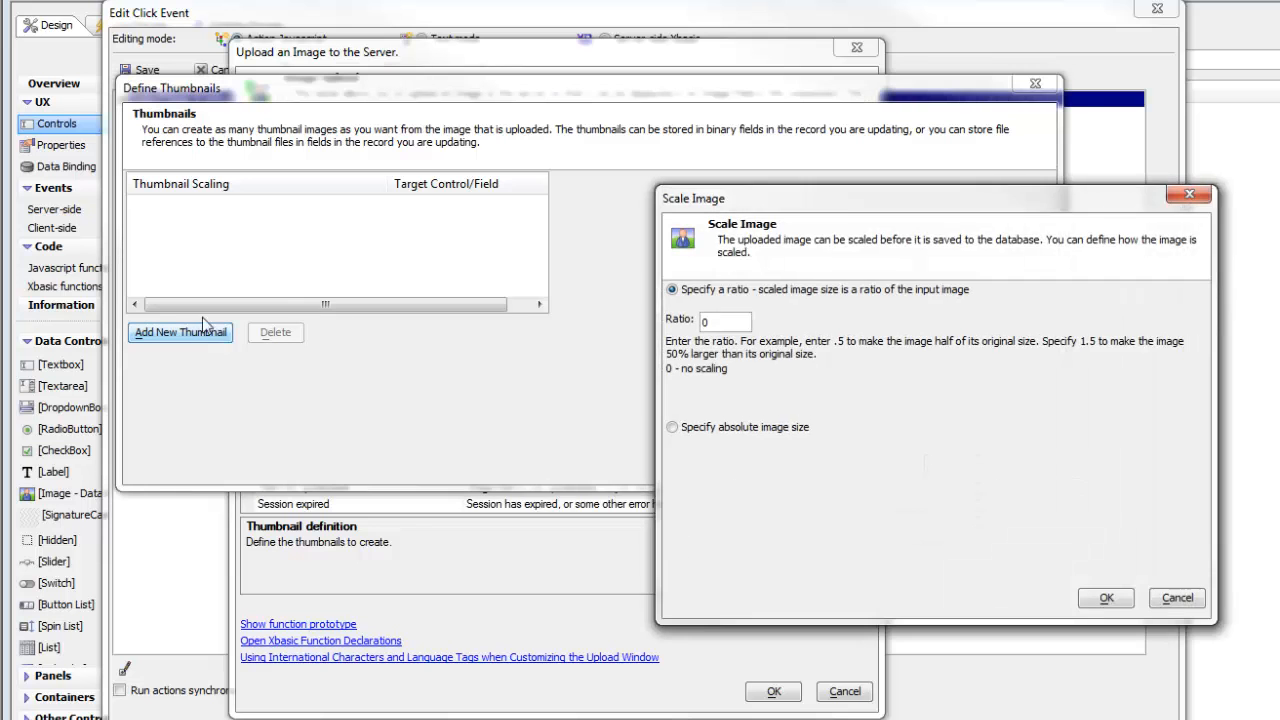
left_click_drag(830, 206, 475, 159)
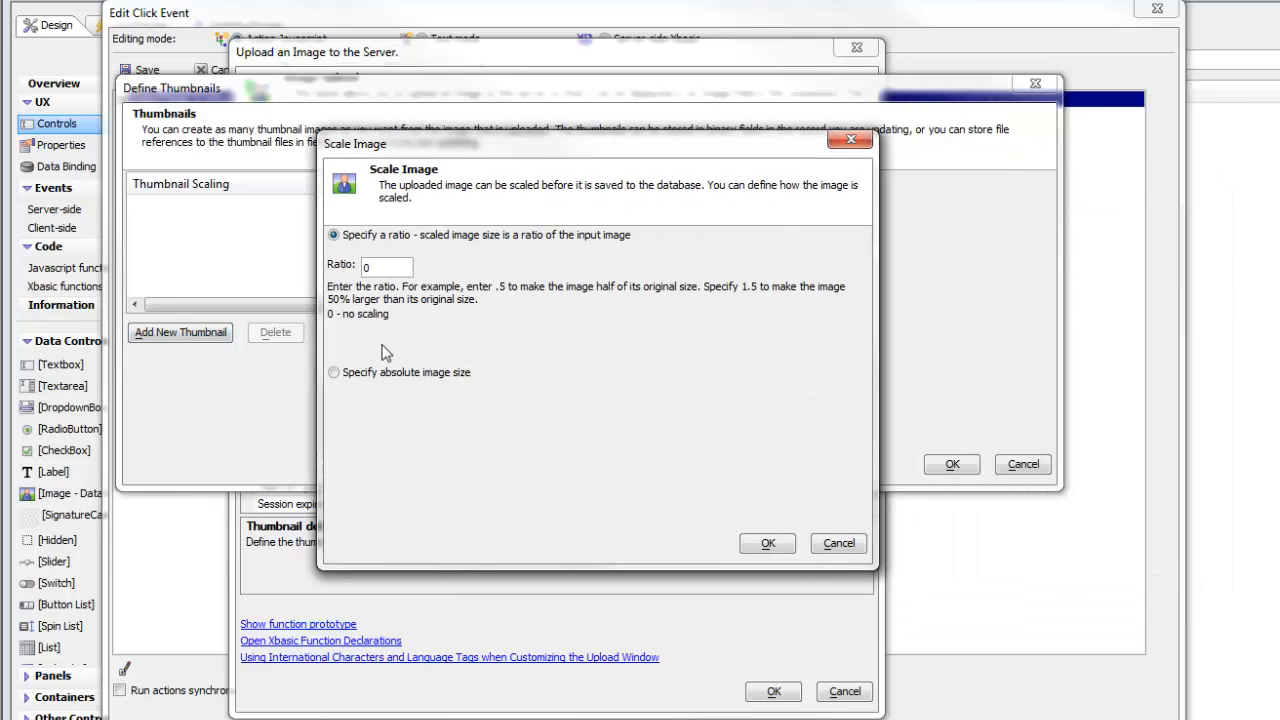
left_click(334, 373)
double_click(421, 443)
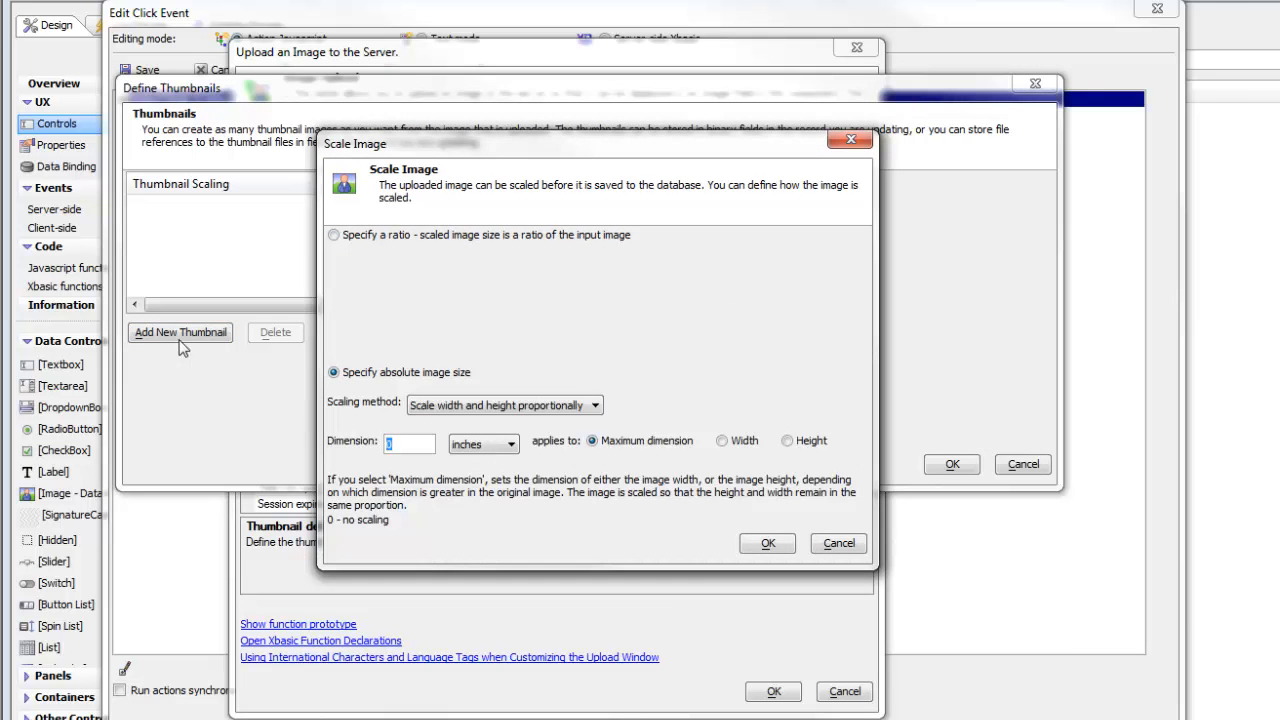
type("40")
left_click(457, 448)
left_click(465, 474)
left_click(766, 545)
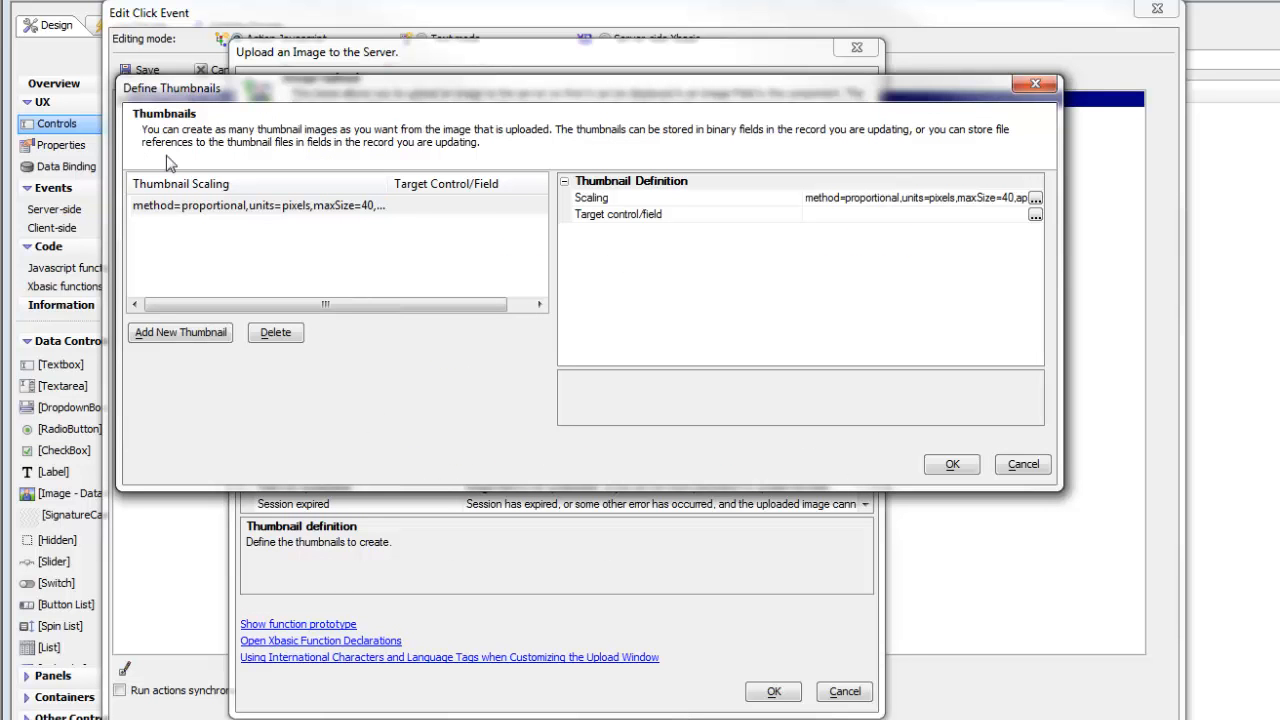
Set the thumbnail's target control/field to Field:ImageThumbnail (B)
left_click(1035, 215)
left_click(980, 515)
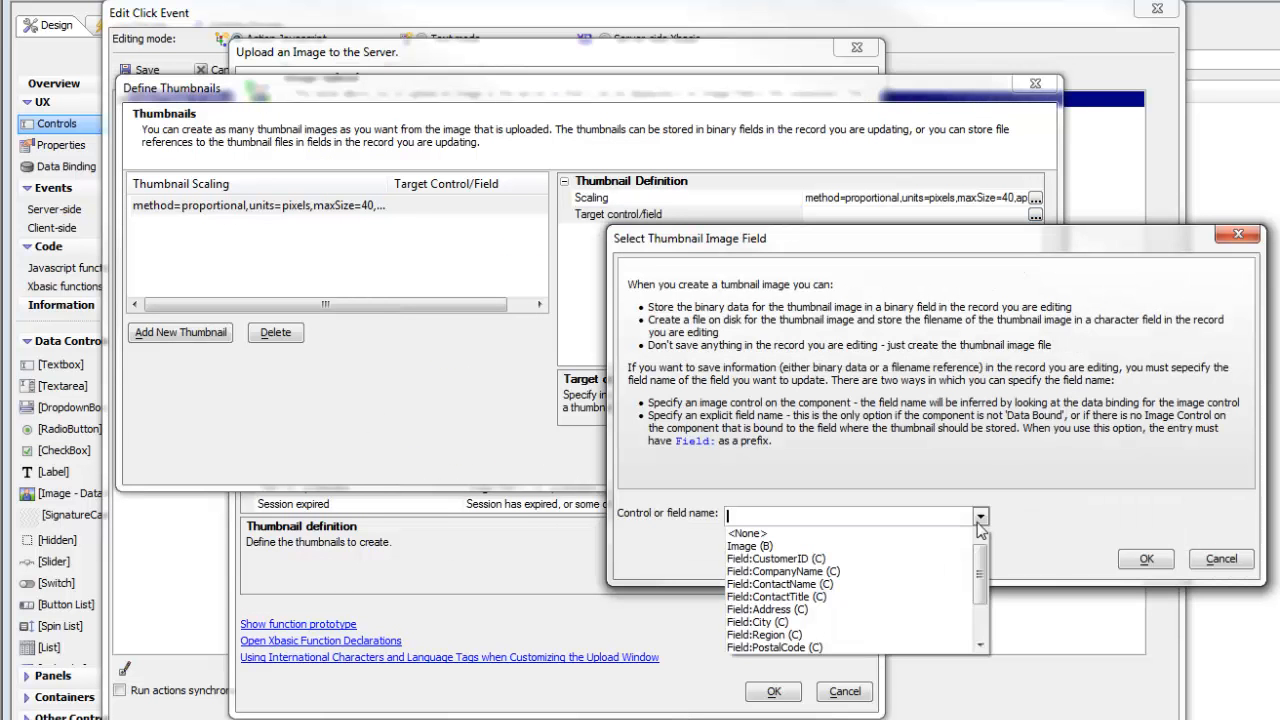
scroll(980, 575, "down", 2)
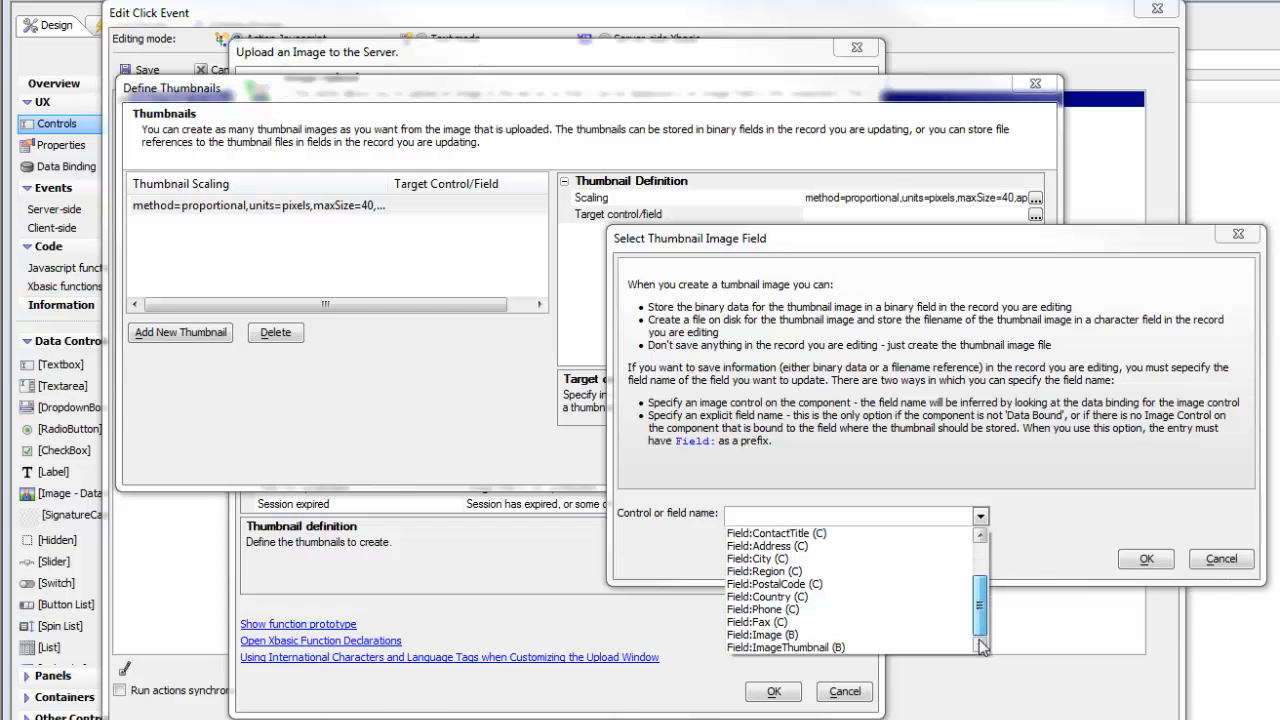
left_click(780, 650)
left_click(1146, 559)
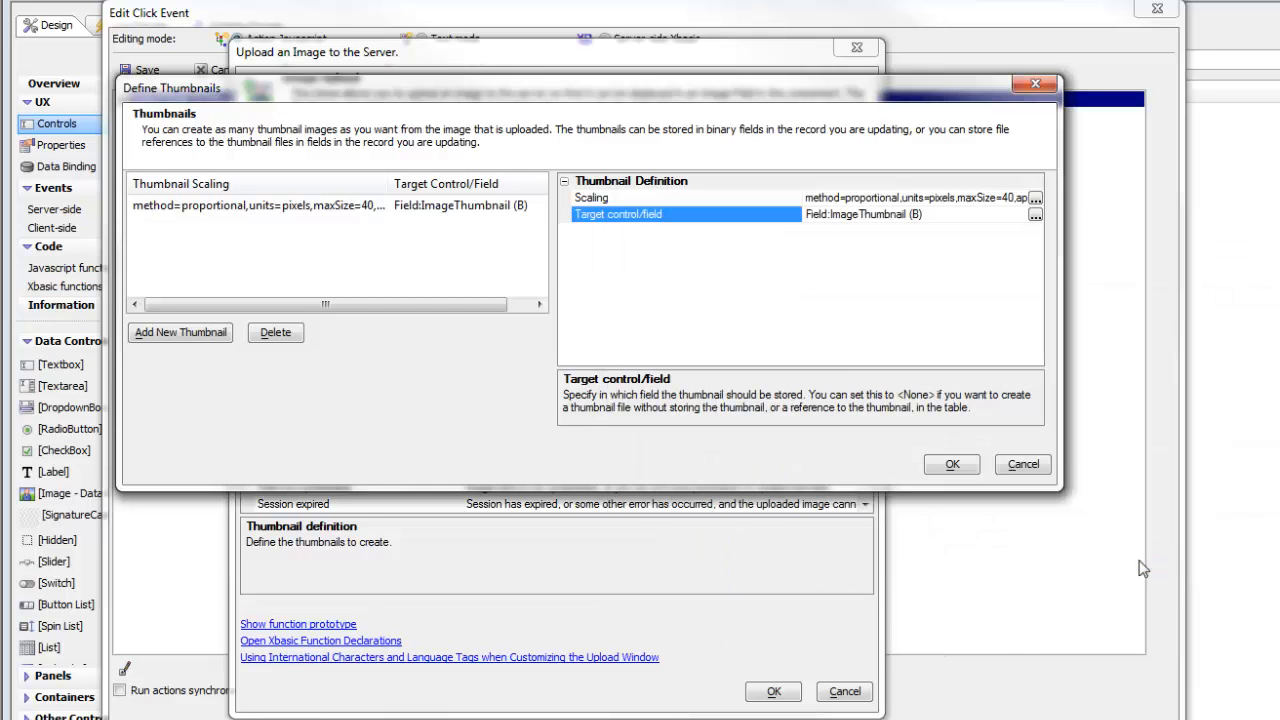
Accept the thumbnail definition and the Image Upload action, and save the Photo button's click event
left_click(952, 464)
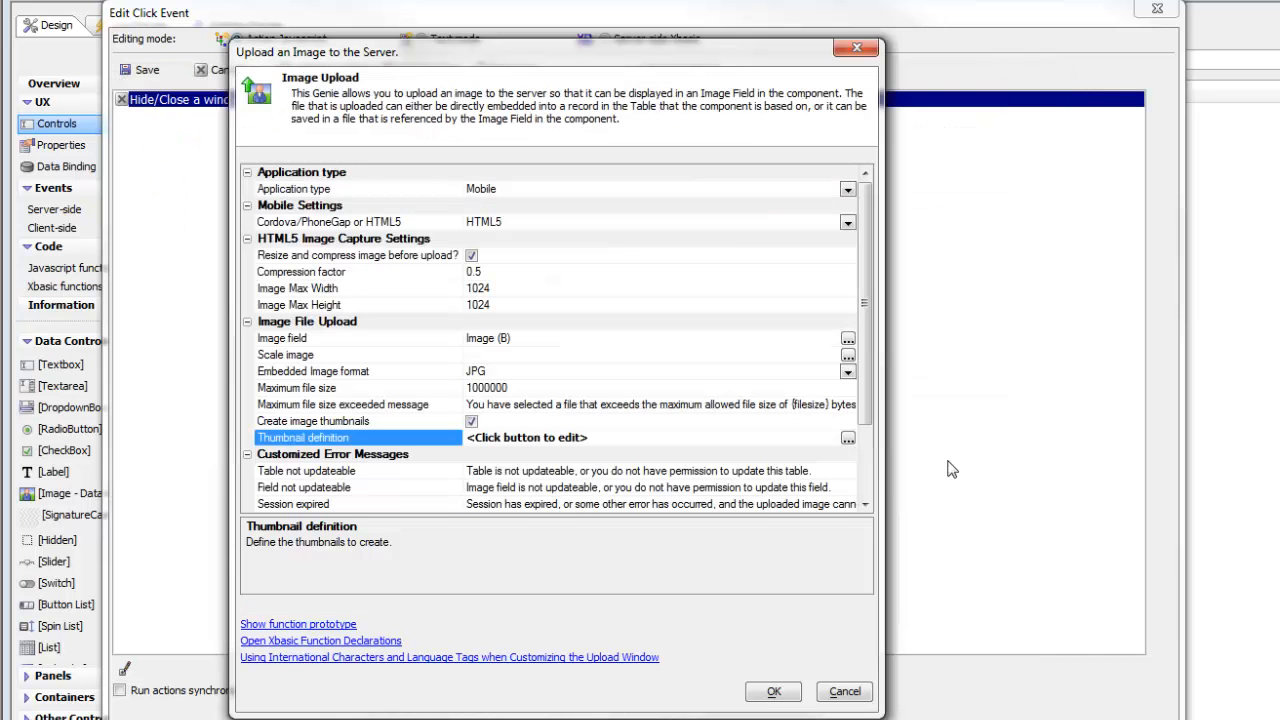
left_click(770, 696)
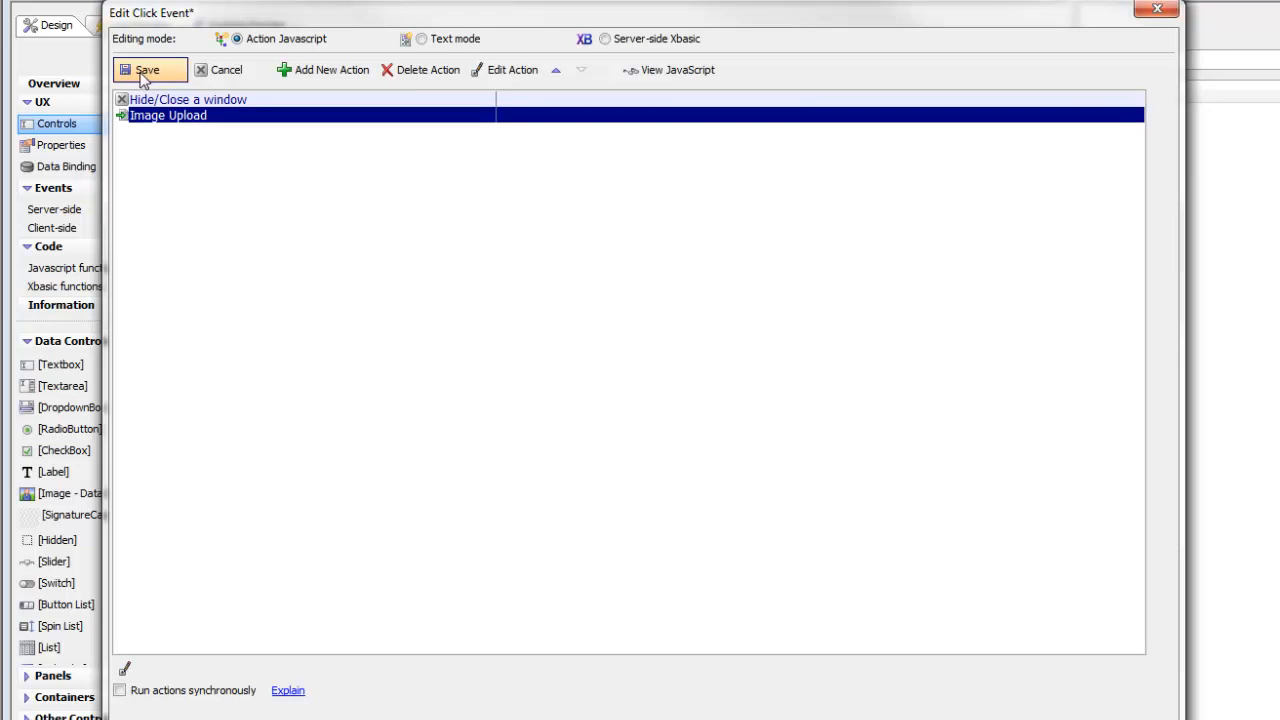
left_click(145, 70)
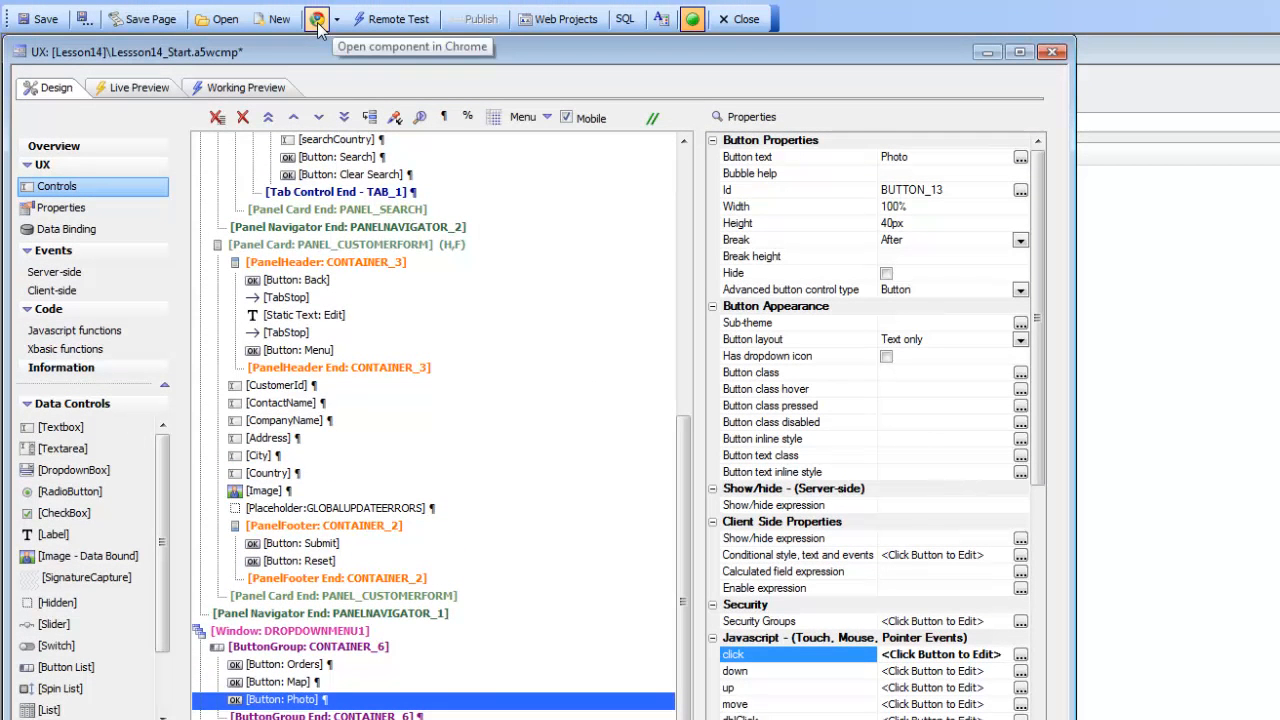
left_click(693, 20)
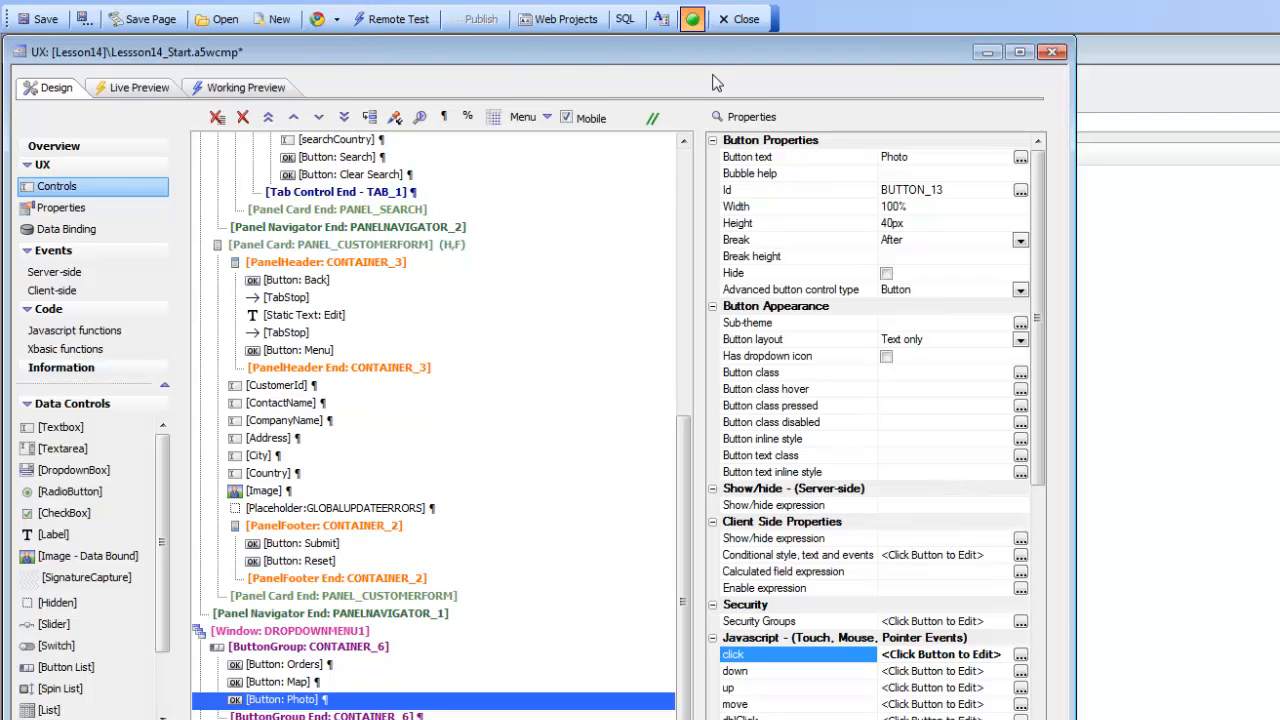
left_click(694, 21)
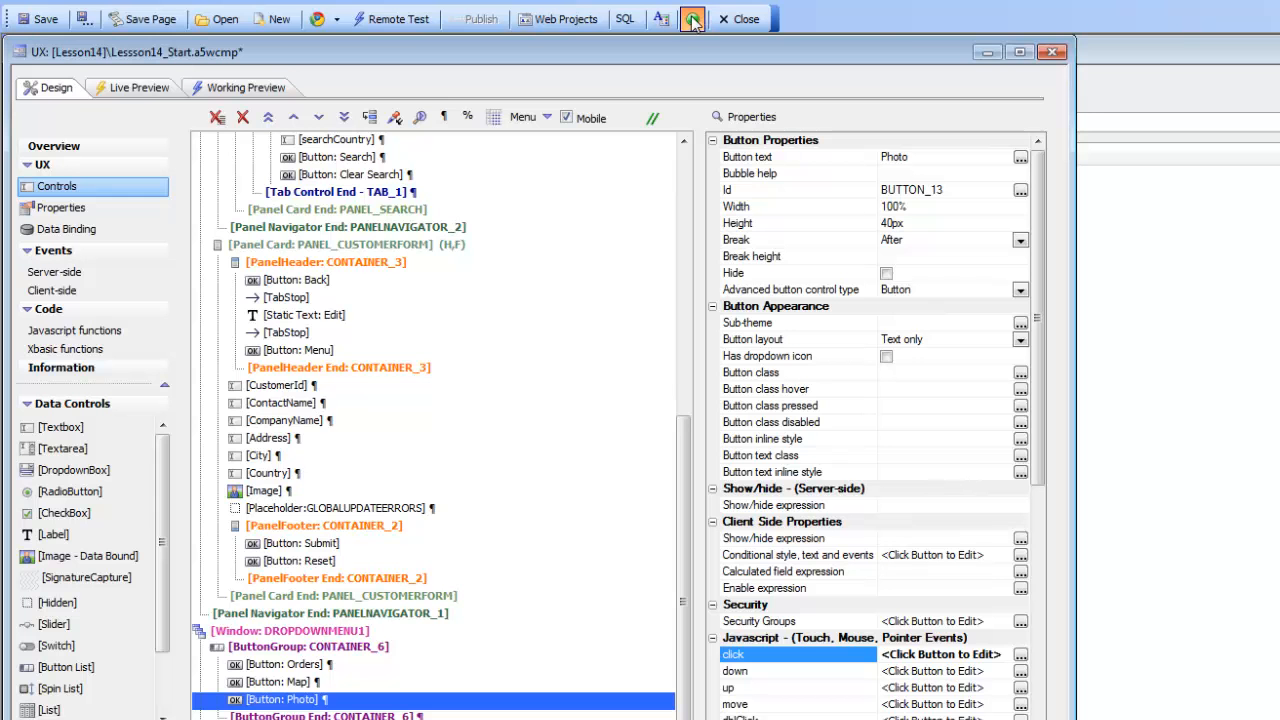
Open the component in Chrome as a Full Preview, accepting activation of the HTML5 Image capture property
left_click(338, 20)
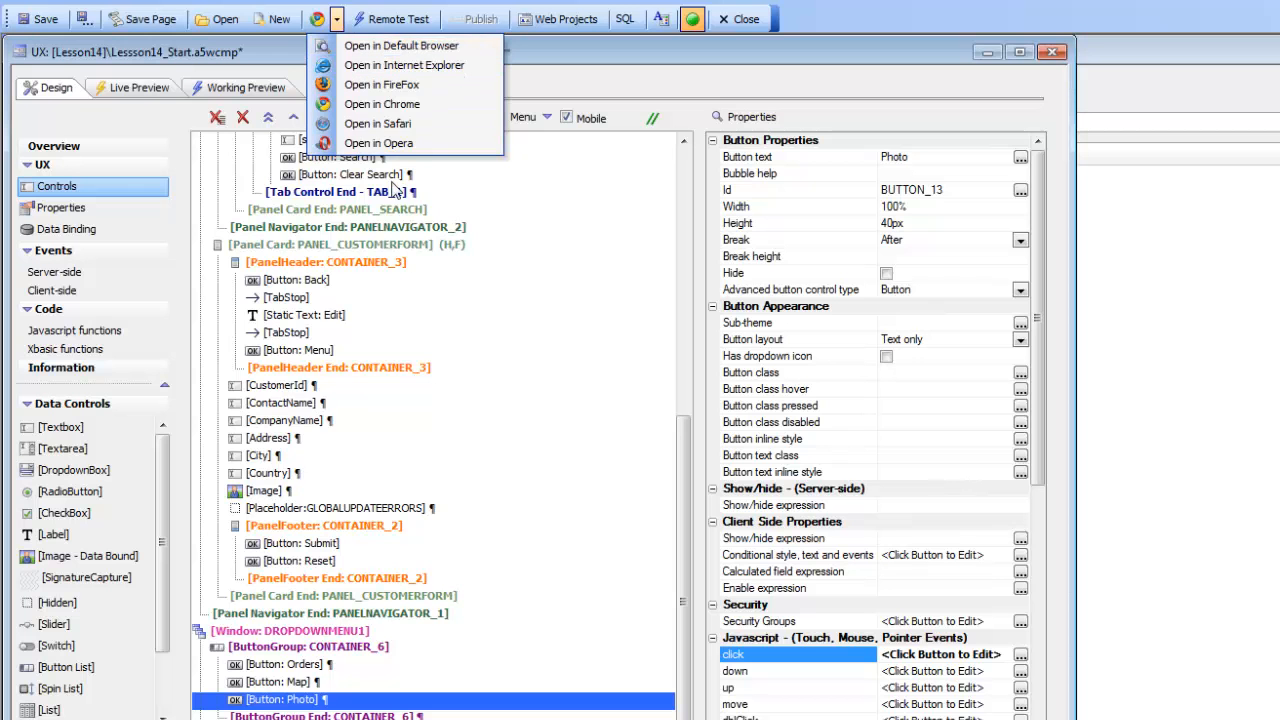
left_click(378, 105)
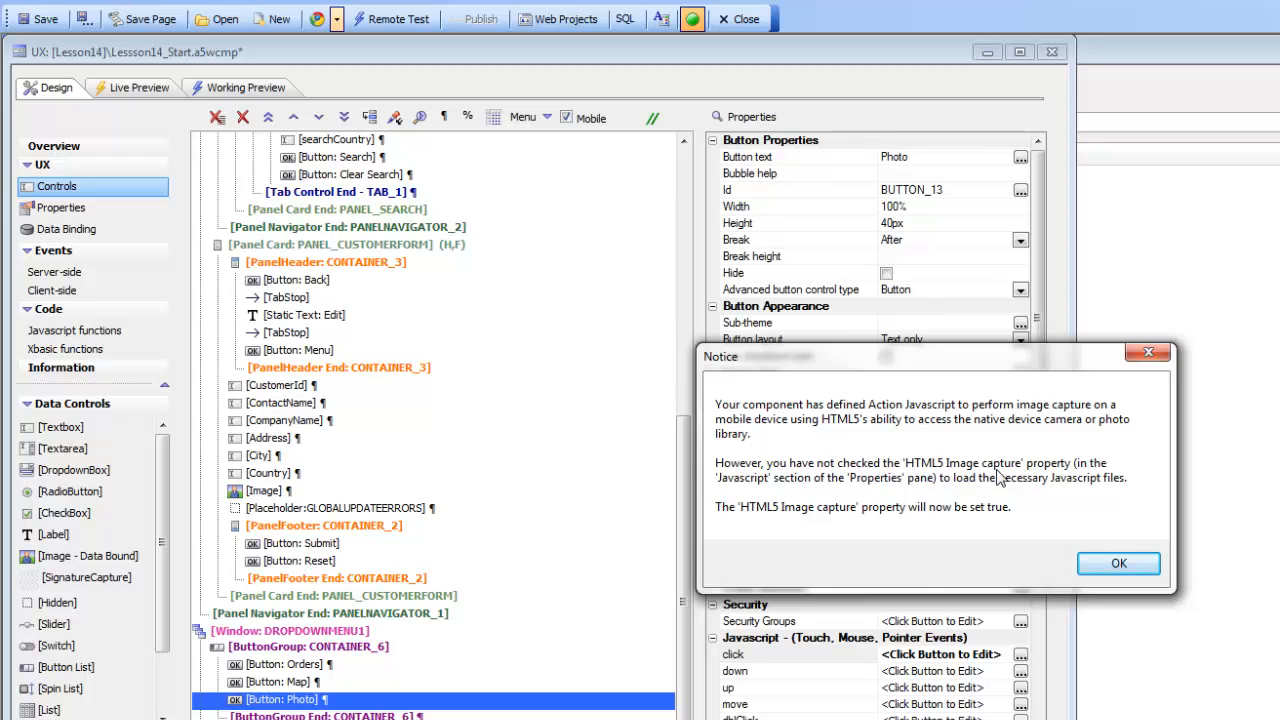
left_click(1108, 569)
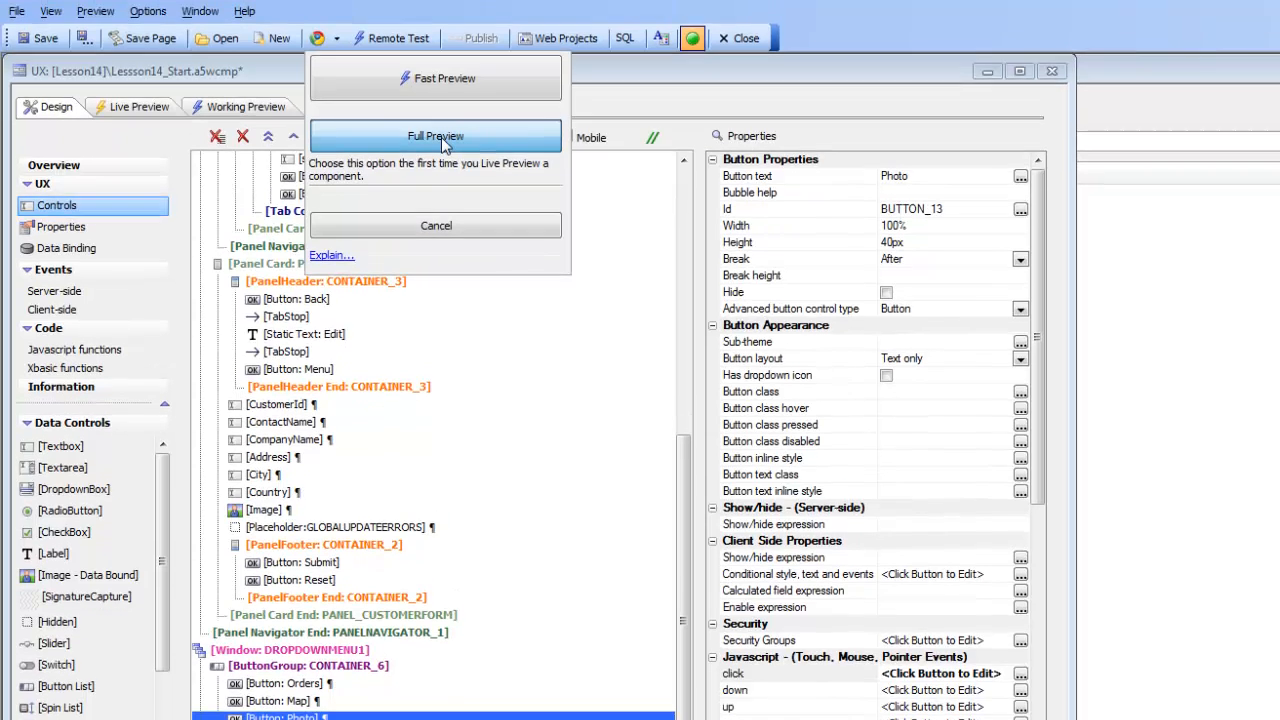
left_click(436, 118)
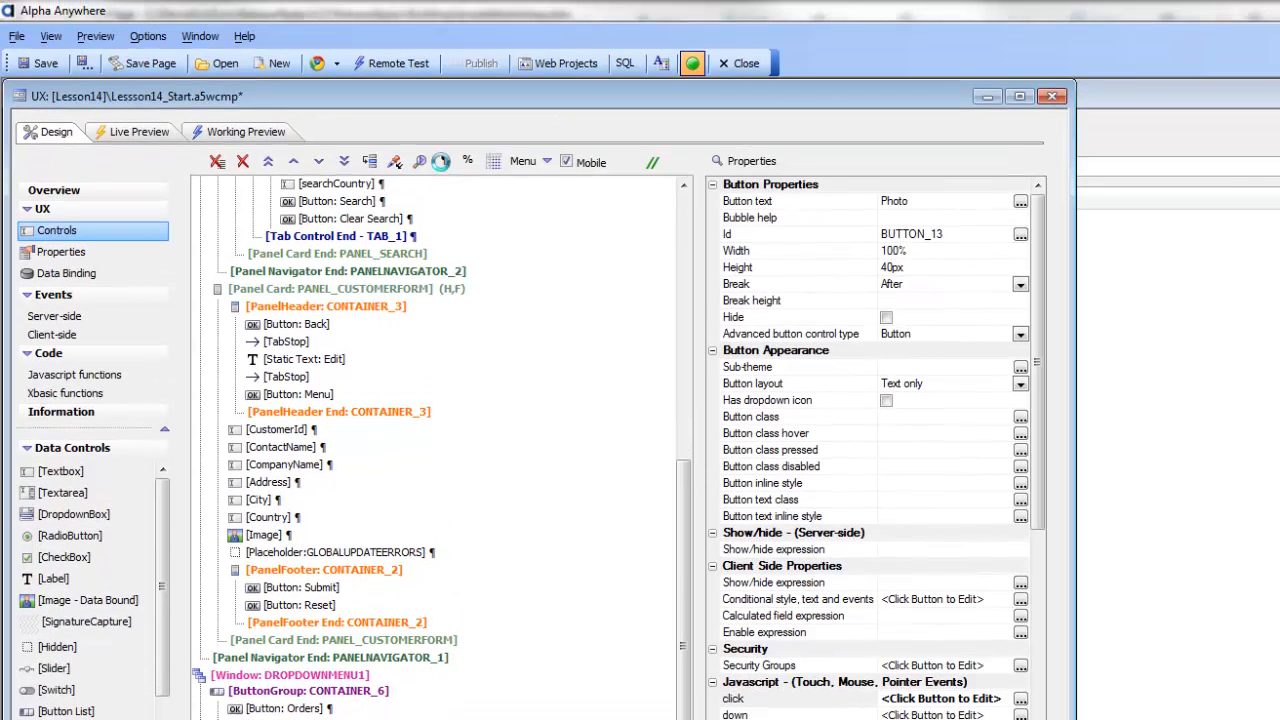